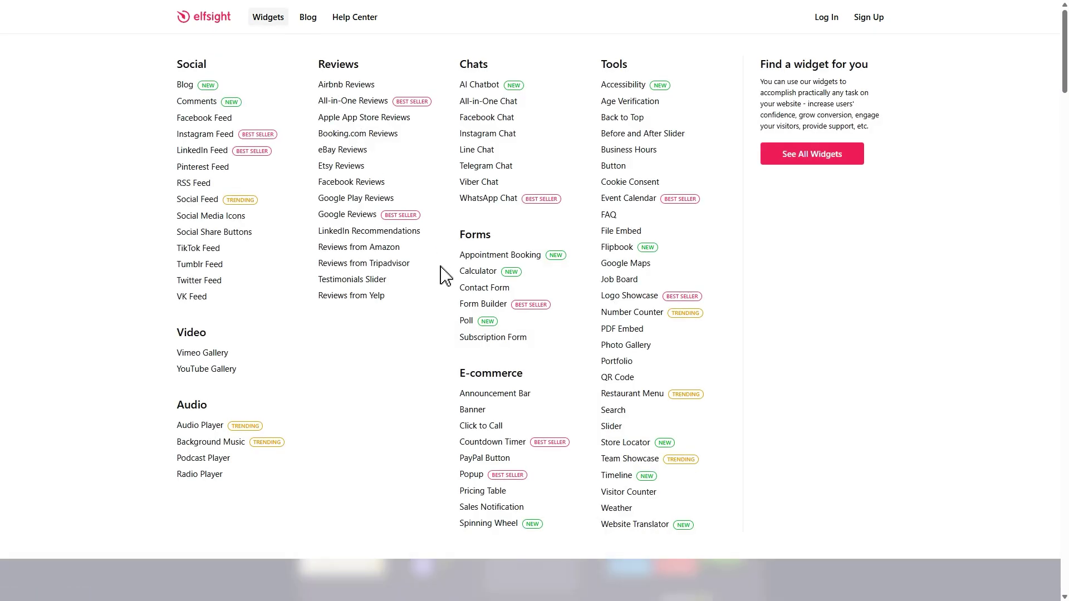
Step: Preview the Update and Free Shipping templates, then start a widget from the Sale Announcement Bar template
{"action": "left_click", "coordinate": [494, 394]}
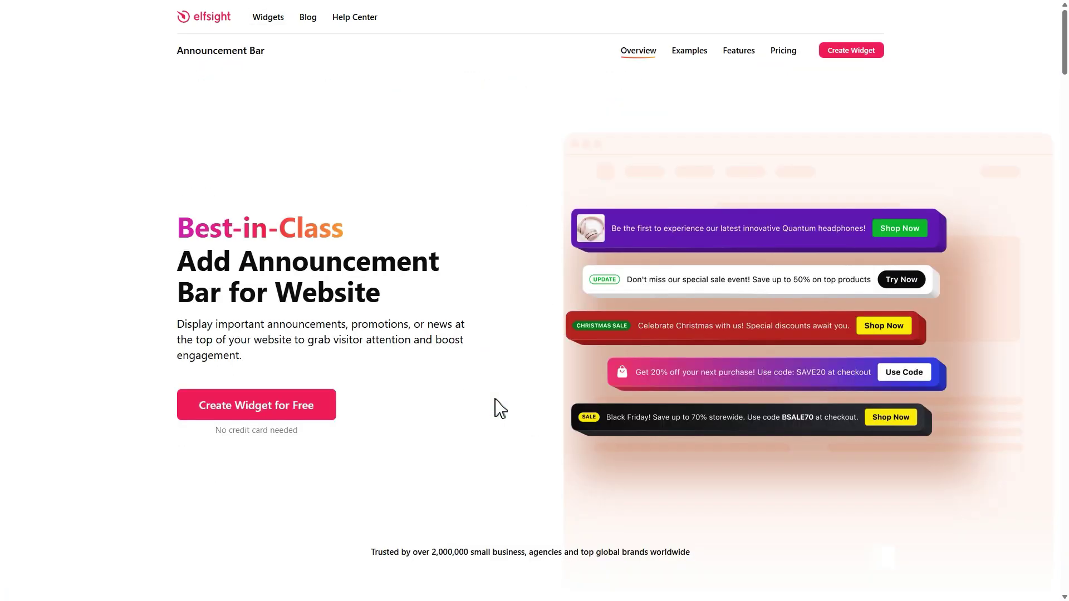
{"action": "left_click", "coordinate": [257, 410]}
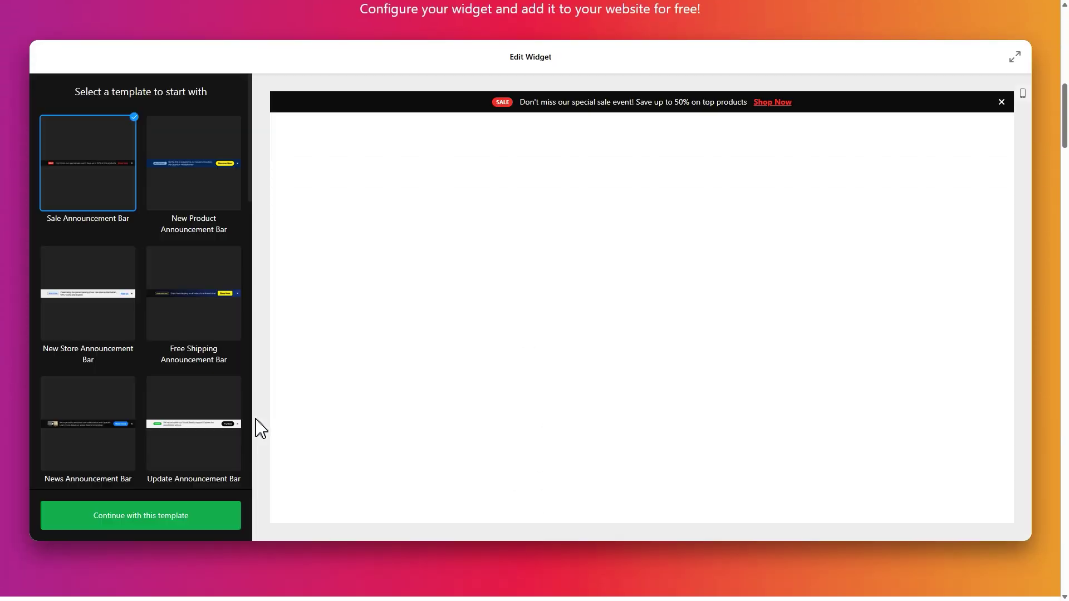
{"action": "left_click", "coordinate": [196, 458]}
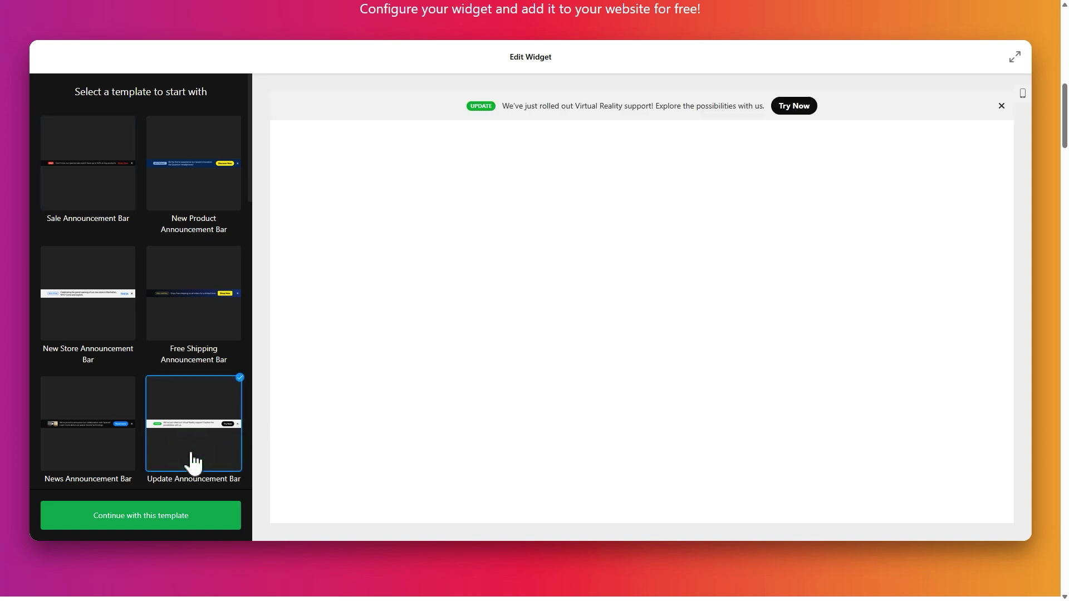
{"action": "left_click", "coordinate": [197, 333]}
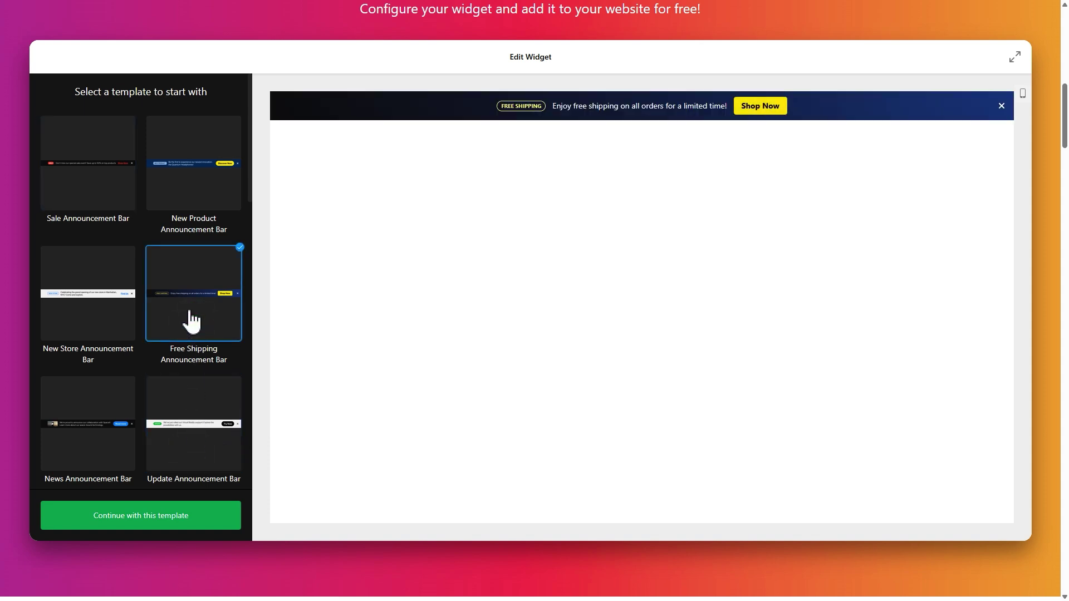
{"action": "left_click", "coordinate": [93, 190]}
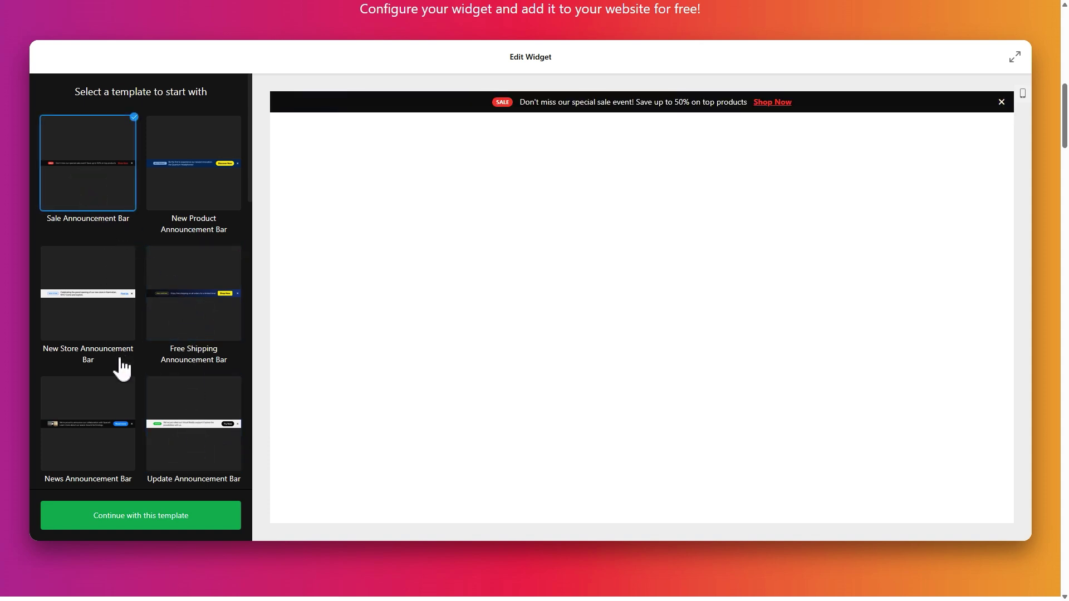
{"action": "left_click", "coordinate": [140, 515]}
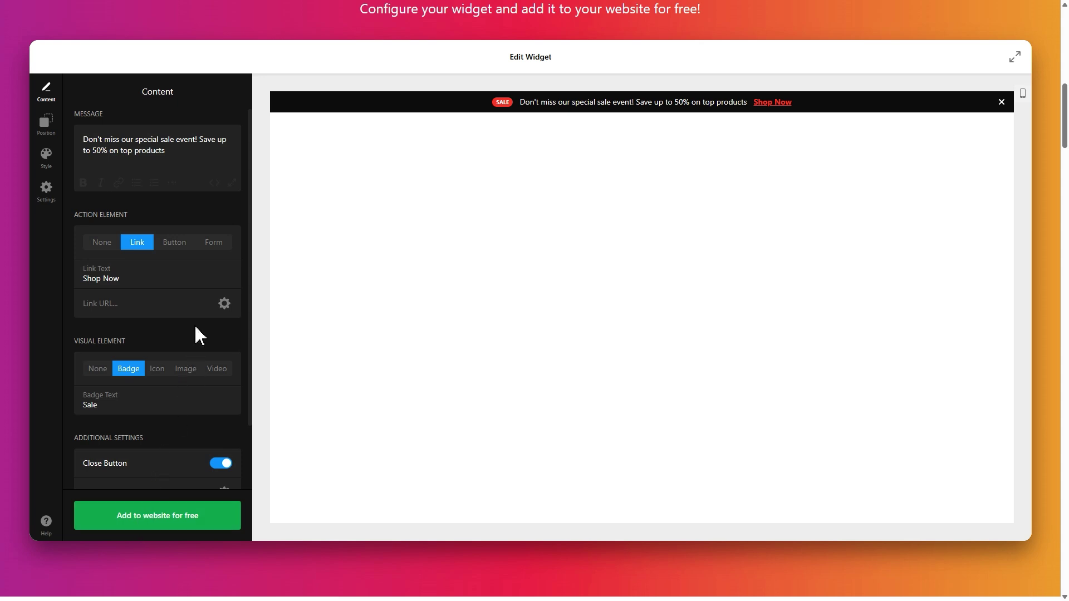
Step: Change the message to 'Enjoy up to a 50% discount on our best items!' and the link text to 'Start Shopping'
{"action": "left_click", "coordinate": [215, 153]}
{"action": "key", "text": "ctrl+a"}
{"action": "type", "text": "Enjoy up"}
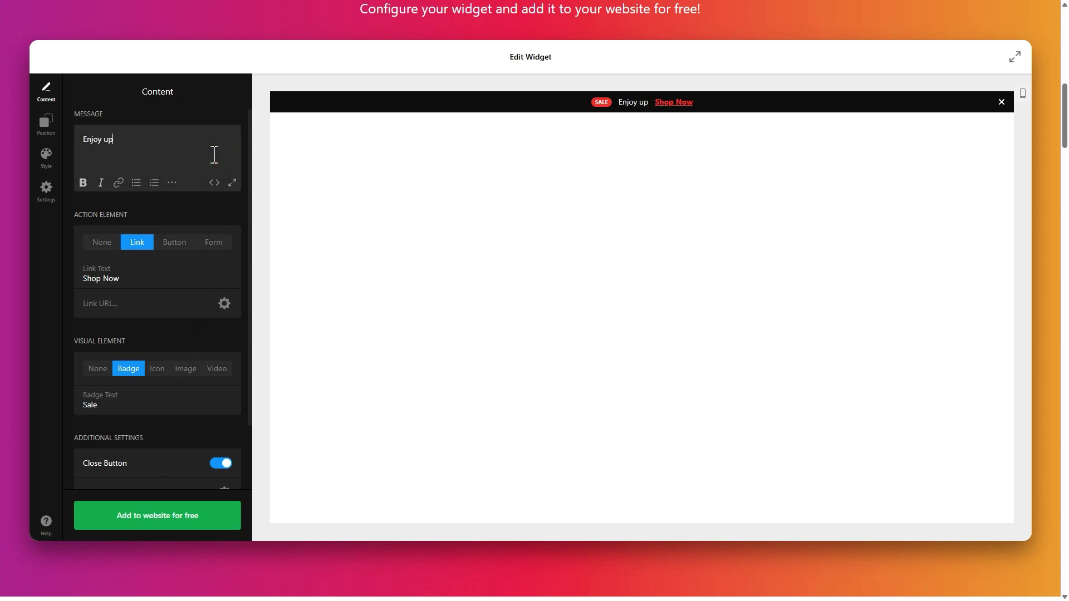
{"action": "type", "text": " to a 50% discount on  our best items!"}
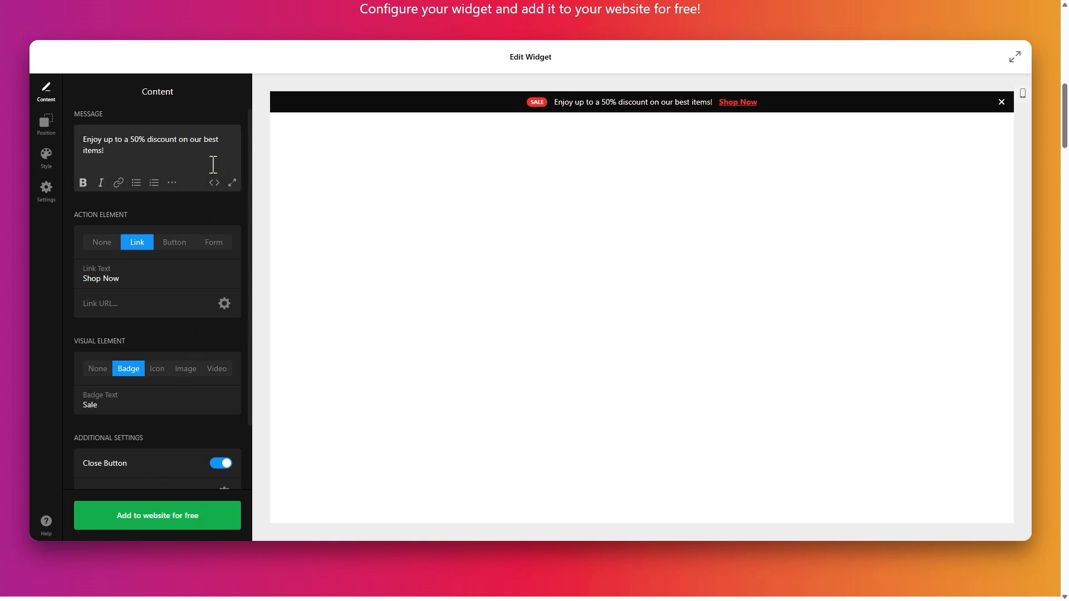
{"action": "left_click", "coordinate": [206, 277]}
{"action": "key", "text": "ctrl+a"}
{"action": "type", "text": "Start Shopping"}
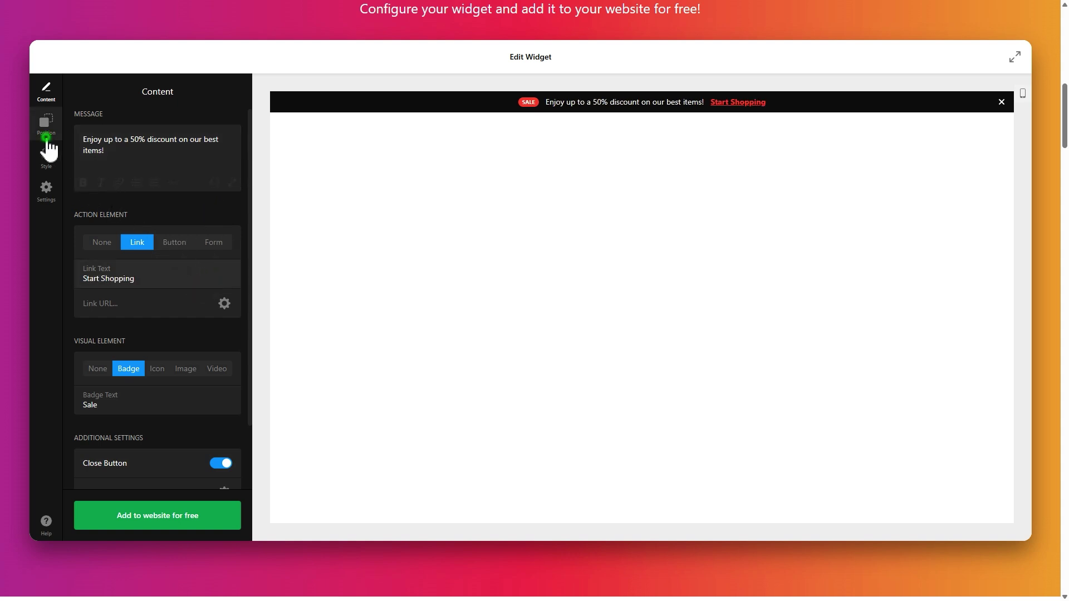
Step: Set the bar's Position option to Floating Bottom
{"action": "left_click", "coordinate": [47, 125]}
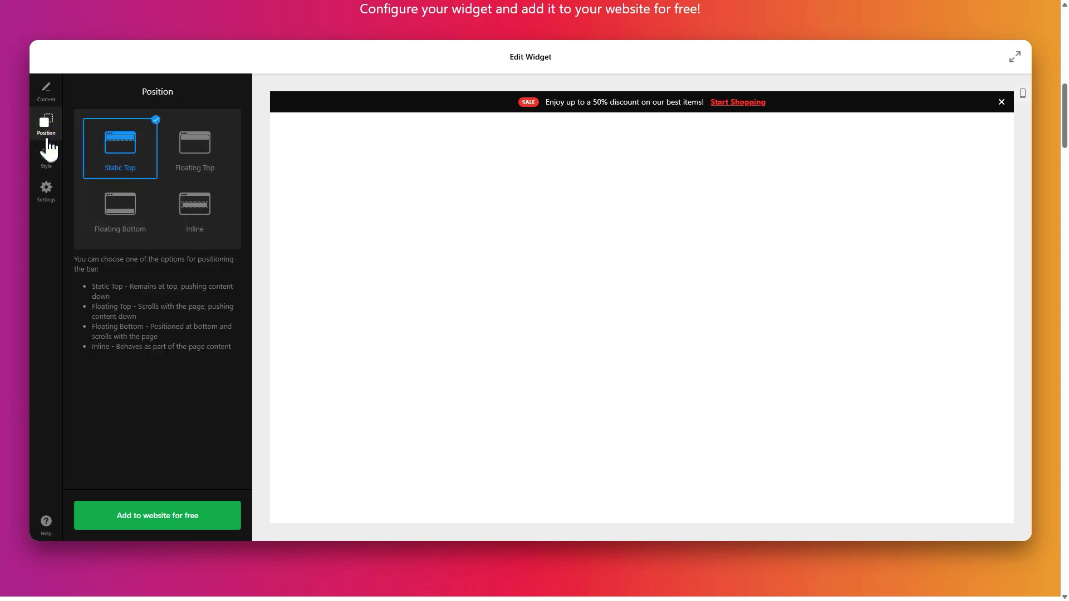
{"action": "left_click", "coordinate": [121, 238]}
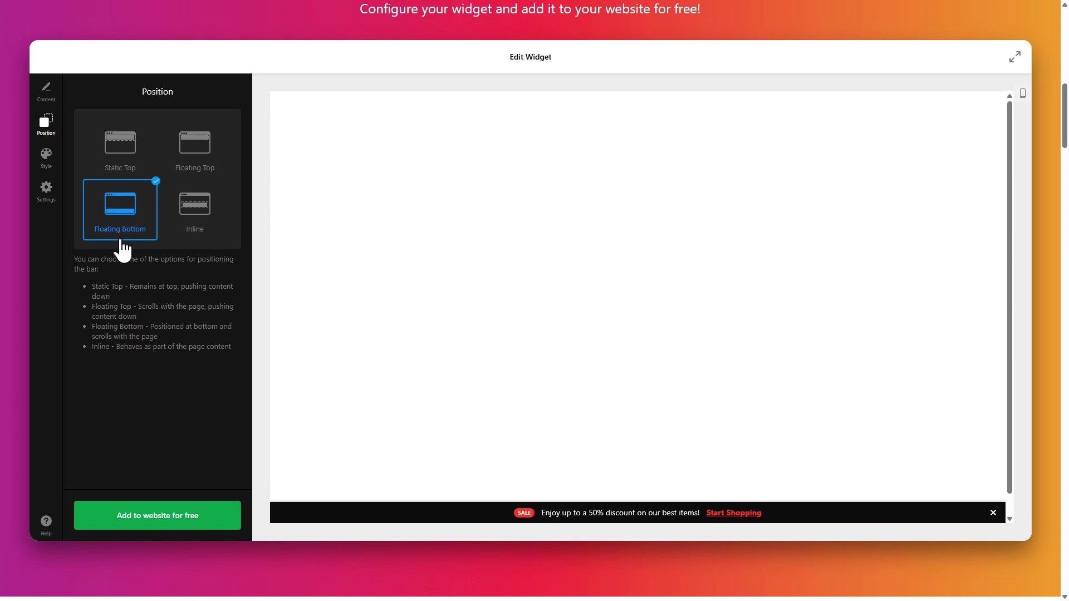
Step: Set the Style background colour to the dark navy swatch
{"action": "left_click", "coordinate": [46, 158]}
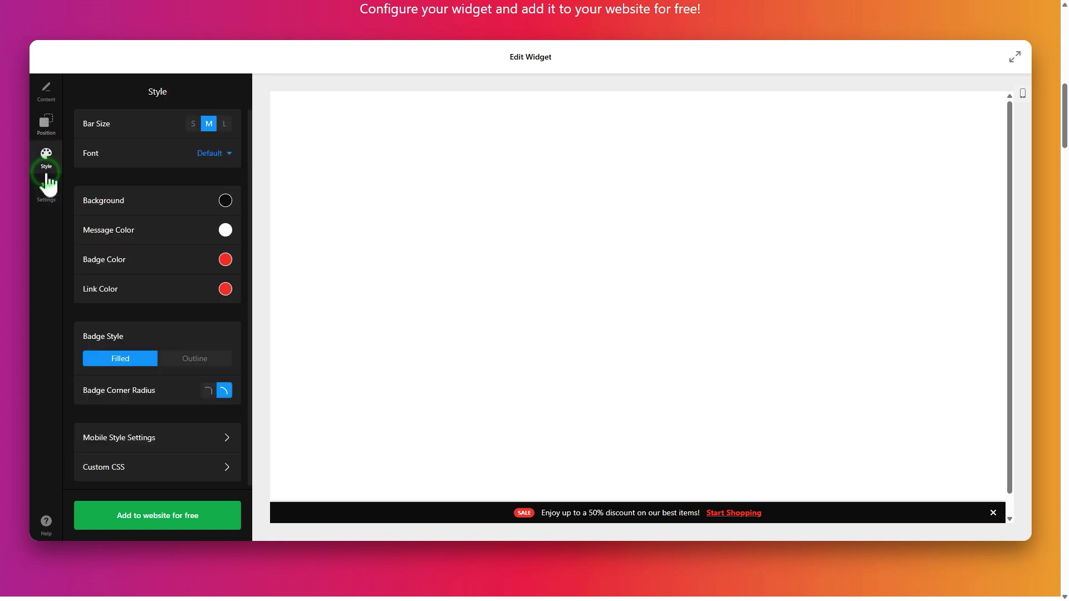
{"action": "left_click", "coordinate": [225, 201]}
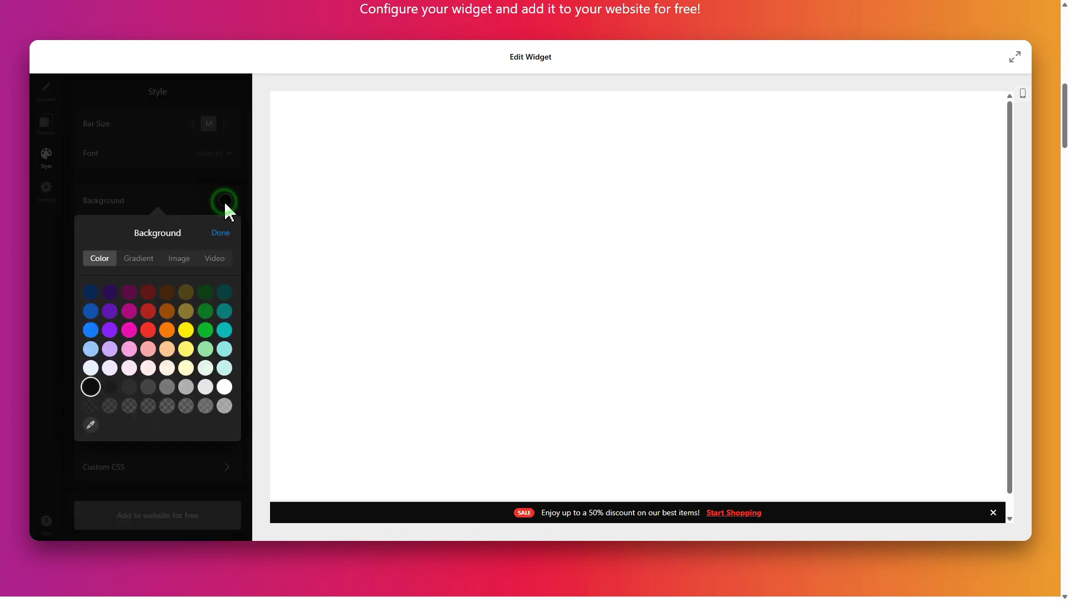
{"action": "left_click", "coordinate": [91, 293]}
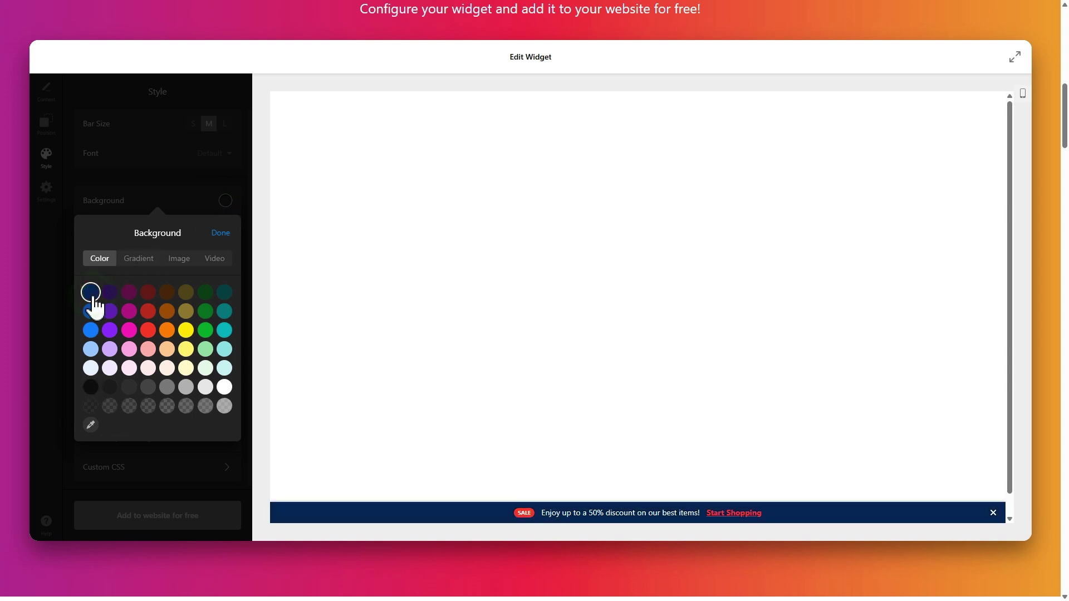
{"action": "left_click", "coordinate": [221, 233]}
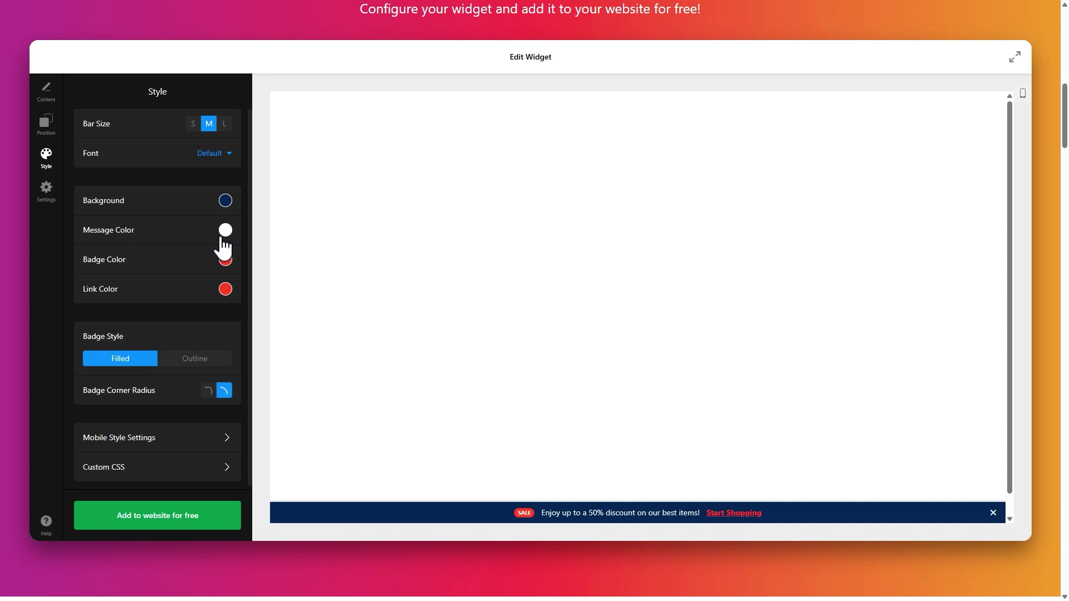
Step: Restrict the Display On Pages setting to Homepage only
{"action": "left_click", "coordinate": [47, 191]}
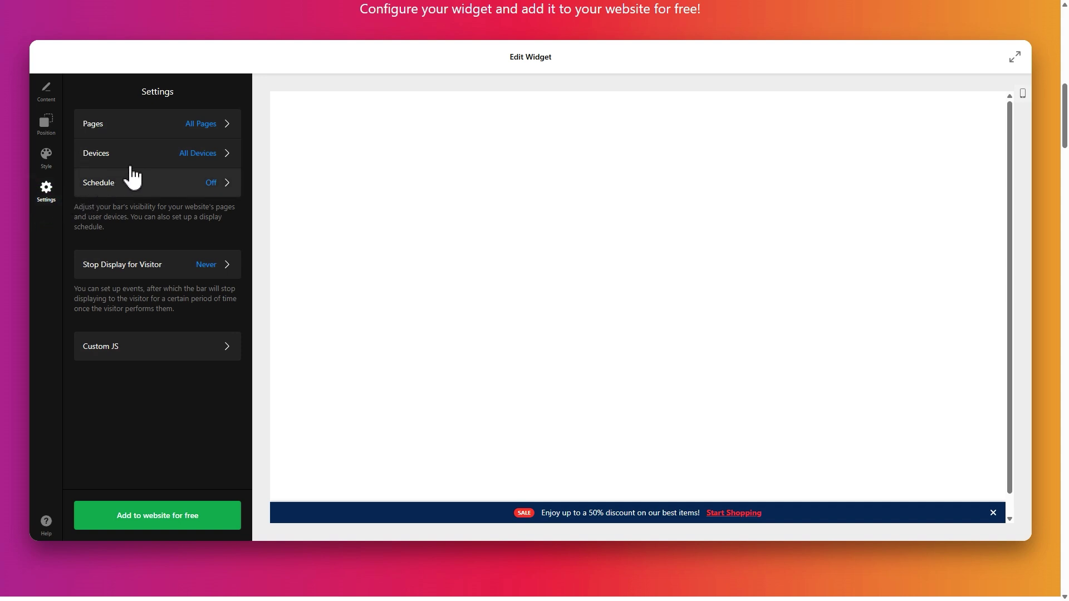
{"action": "left_click", "coordinate": [166, 124]}
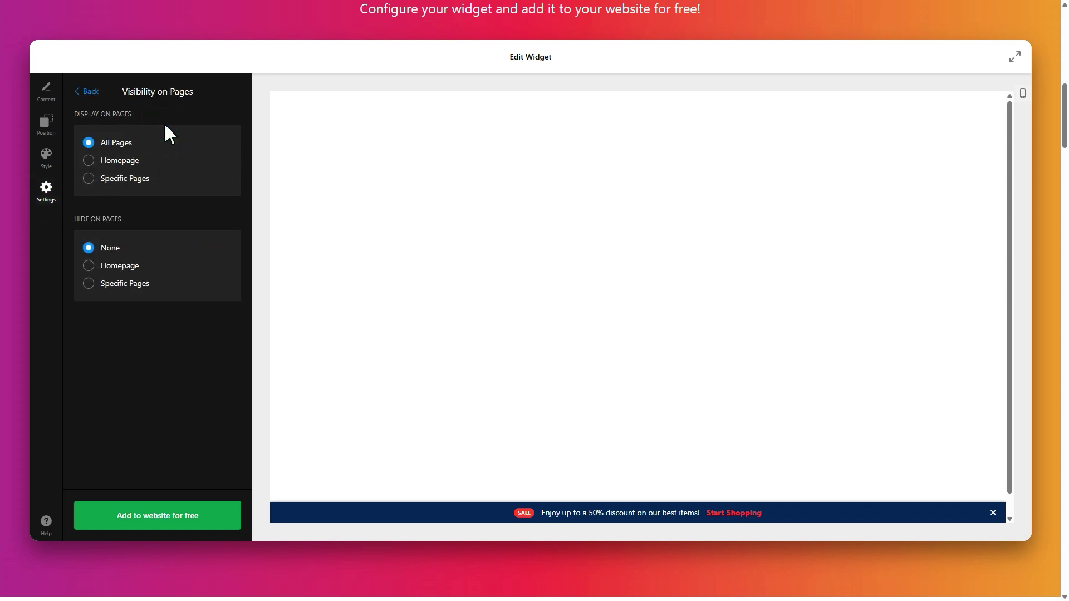
{"action": "left_click", "coordinate": [120, 161]}
{"action": "left_click", "coordinate": [46, 193]}
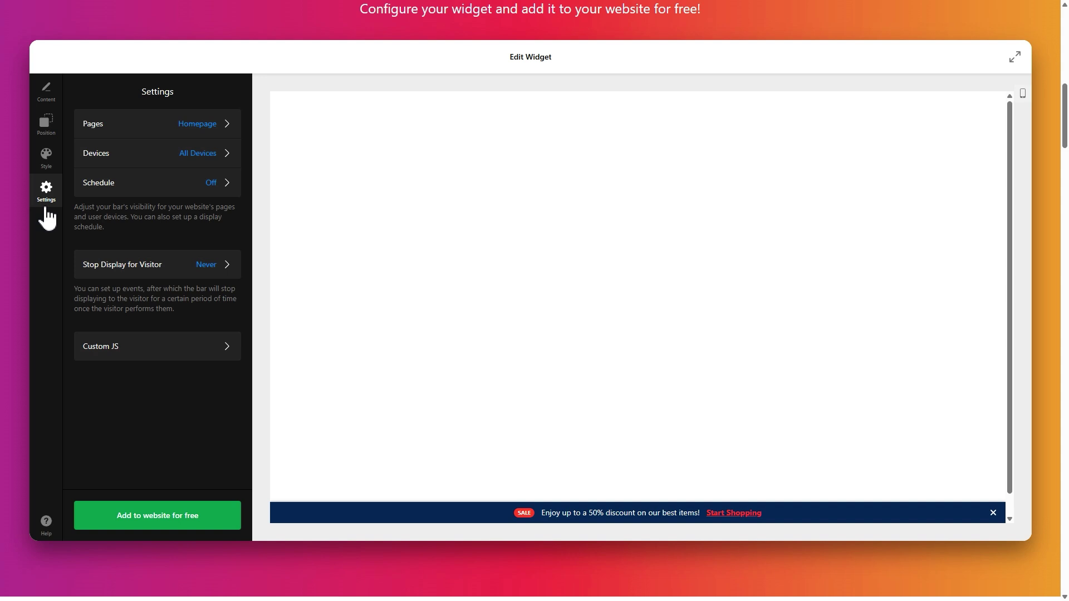
Step: Sign up for Elfsight with email and password, then publish the bar on the Free plan
{"action": "left_click", "coordinate": [155, 515]}
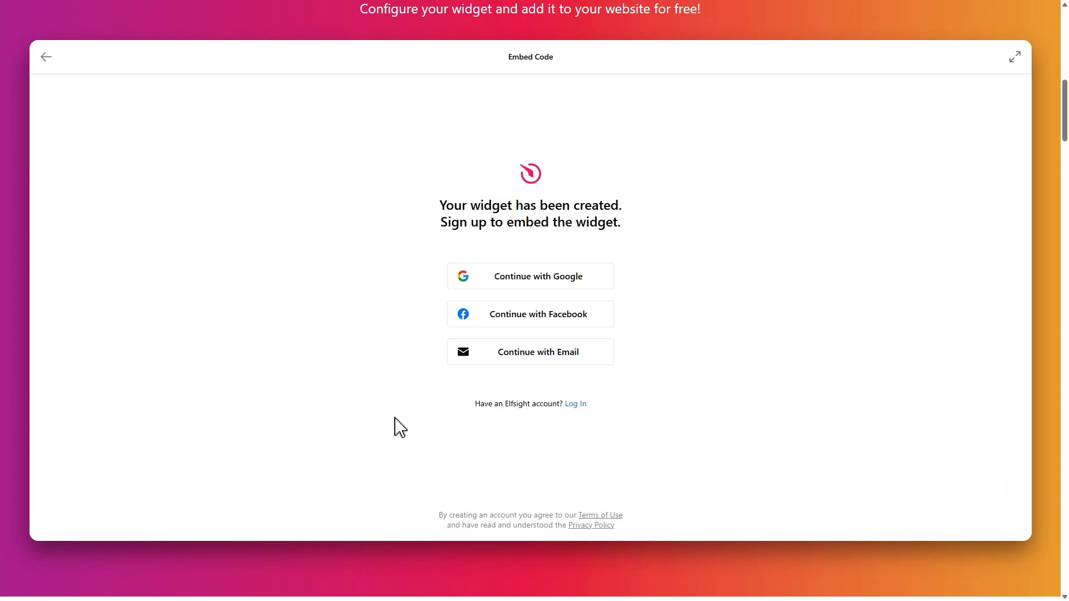
{"action": "left_click", "coordinate": [531, 351]}
{"action": "left_click", "coordinate": [587, 276]}
{"action": "left_click", "coordinate": [531, 314]}
{"action": "type", "text": "••••••••••"}
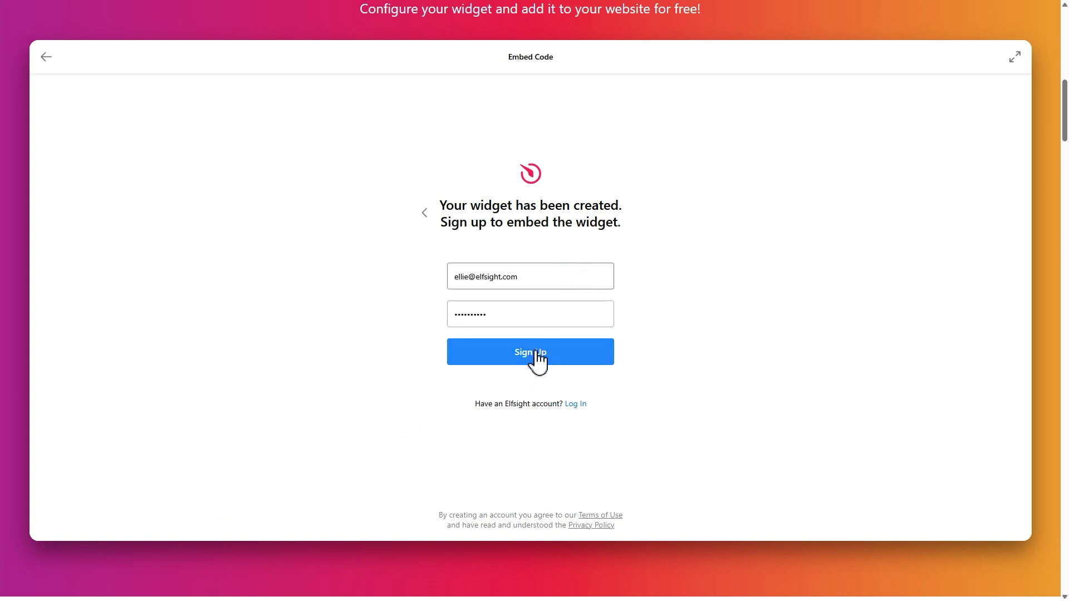
{"action": "left_click", "coordinate": [530, 353]}
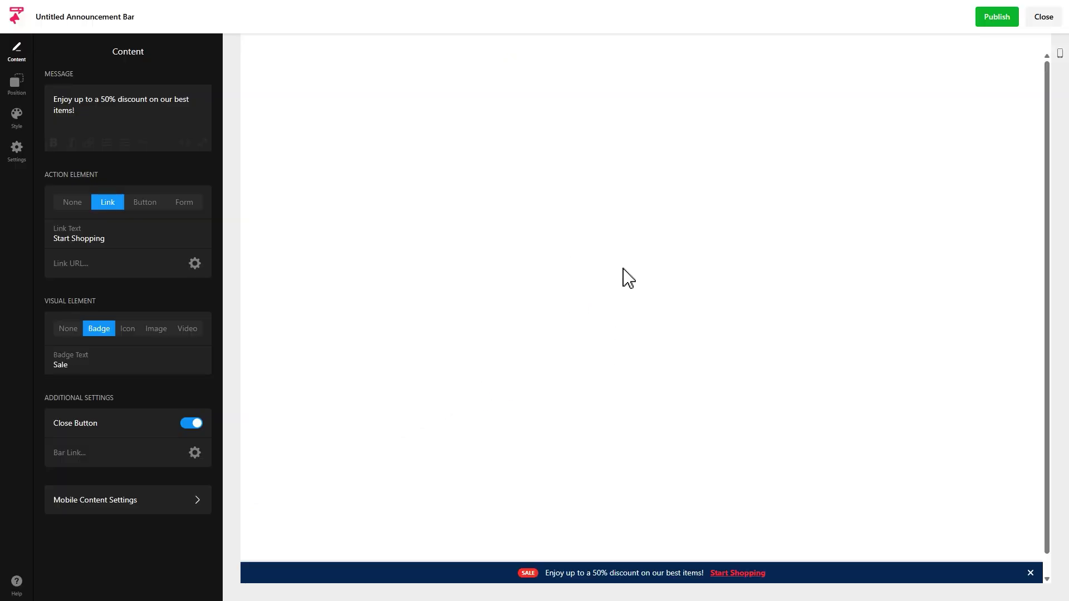
{"action": "left_click", "coordinate": [996, 17]}
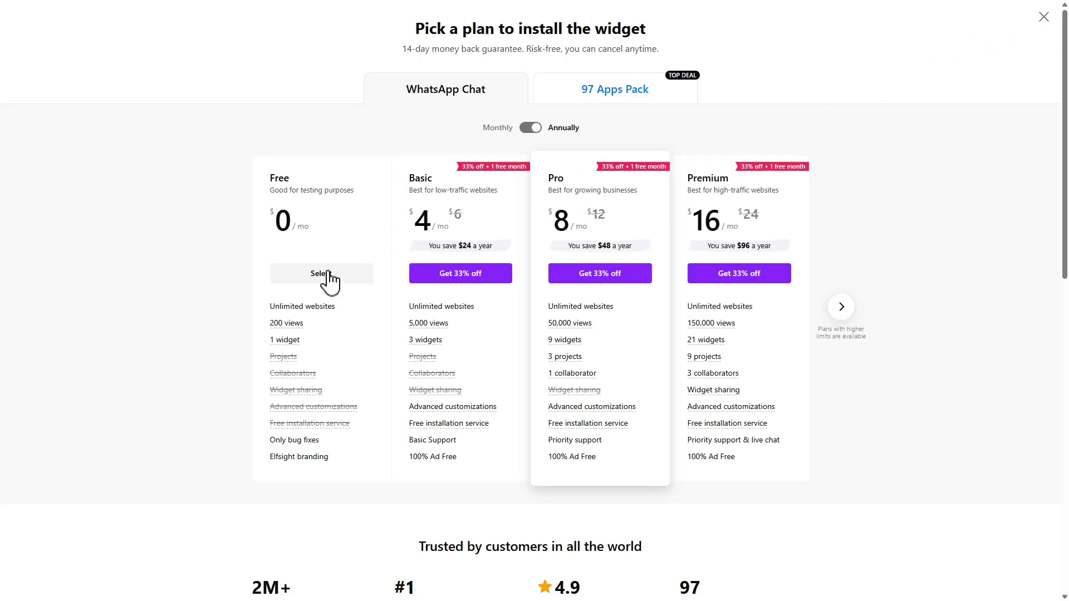
{"action": "left_click", "coordinate": [321, 284]}
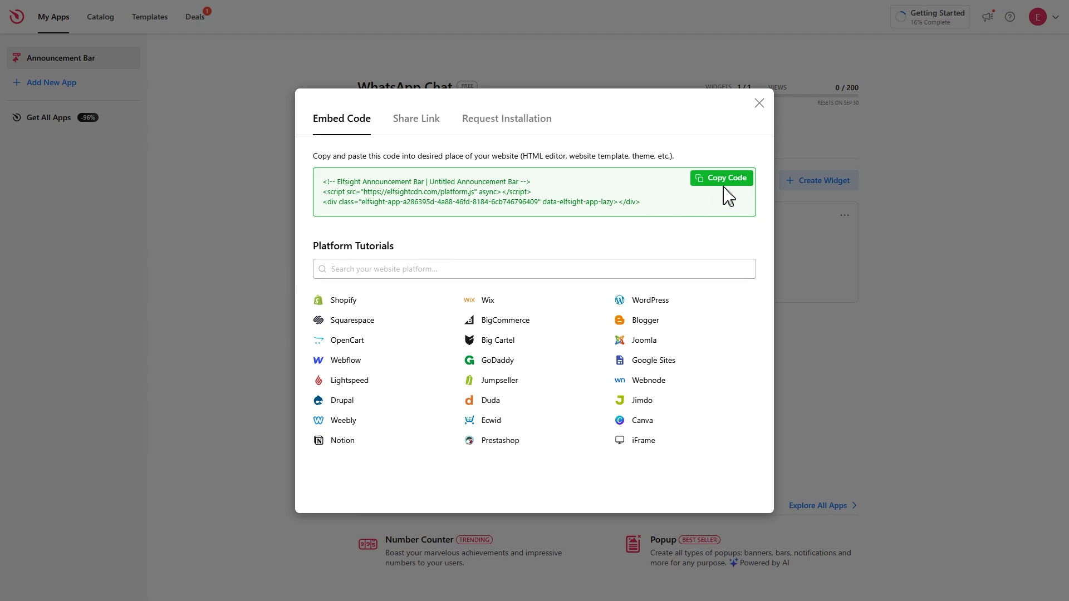
Step: Copy the bar's embed code and review the Share Link and Request Installation tabs
{"action": "left_click", "coordinate": [722, 178]}
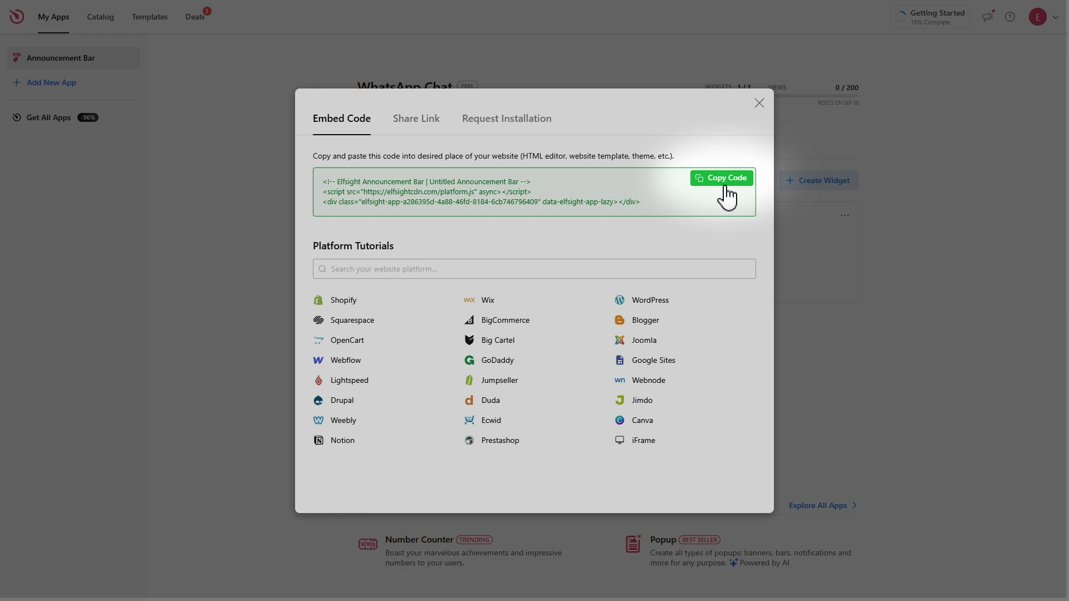
{"action": "left_click", "coordinate": [725, 186]}
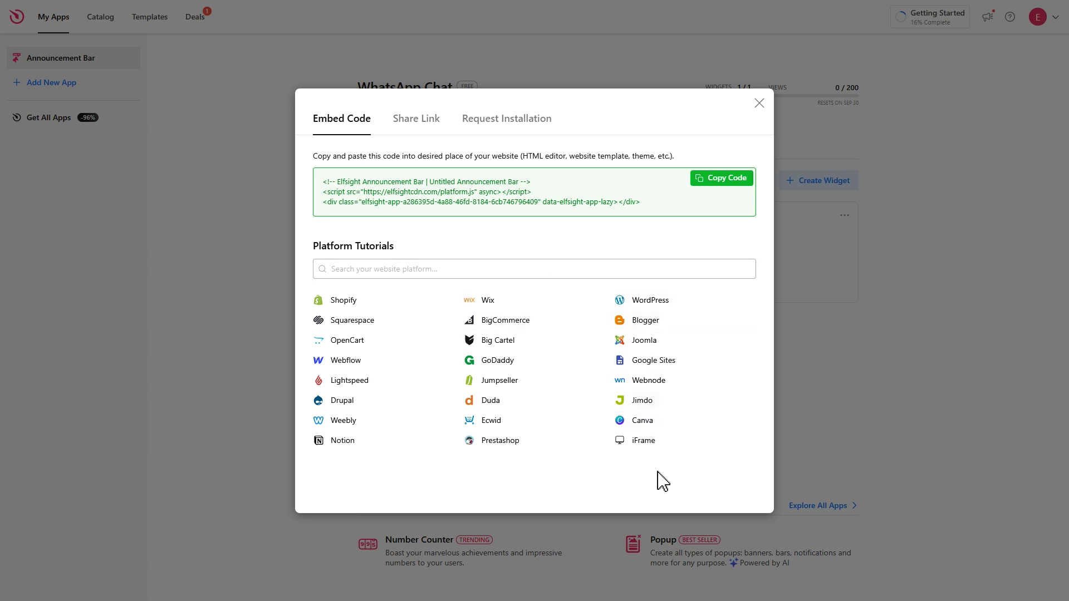
{"action": "left_click", "coordinate": [416, 121]}
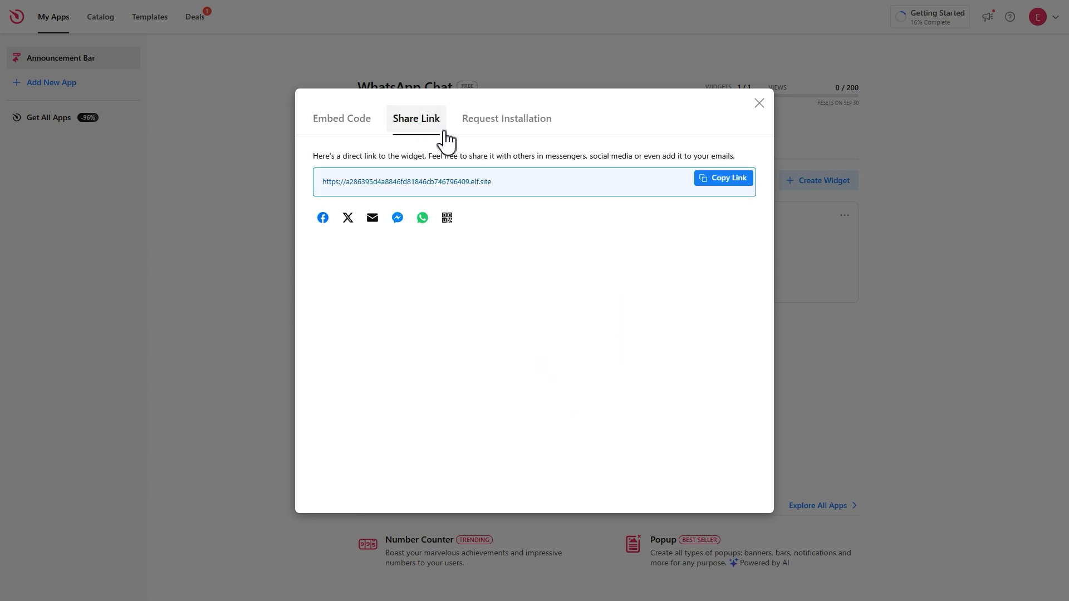
{"action": "left_click", "coordinate": [503, 130]}
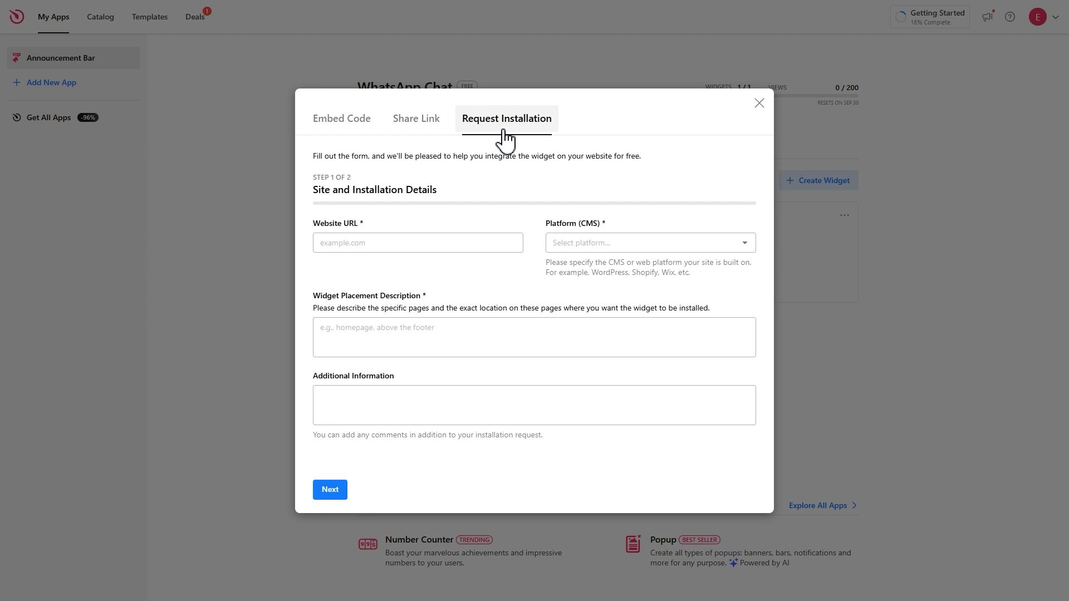
{"action": "left_click", "coordinate": [341, 126]}
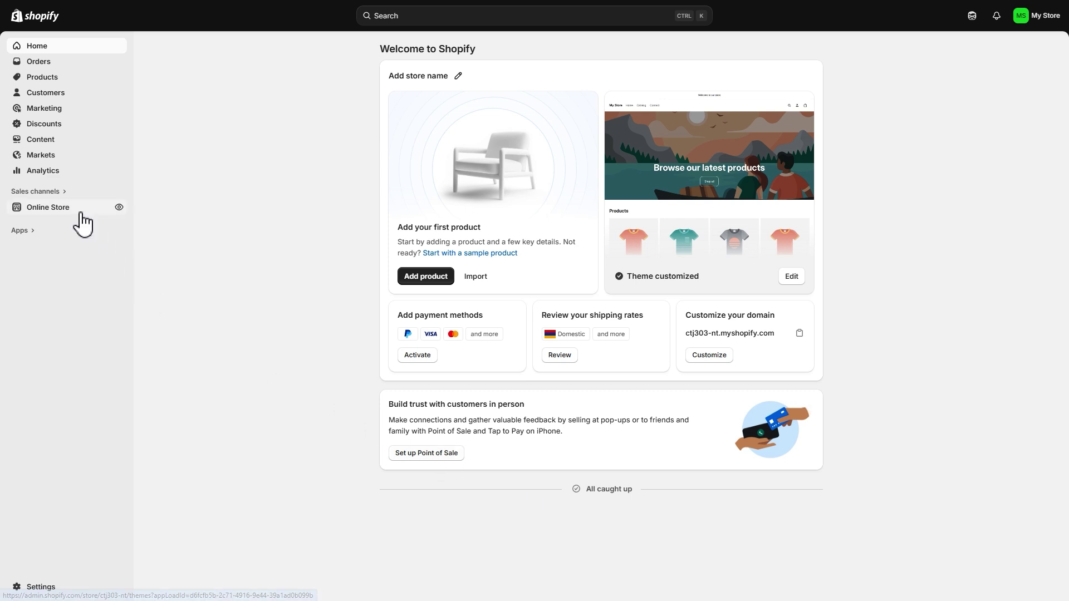
Step: Show the extra actions menu for the Horizon theme on the Online Store themes page
{"action": "left_click", "coordinate": [48, 208]}
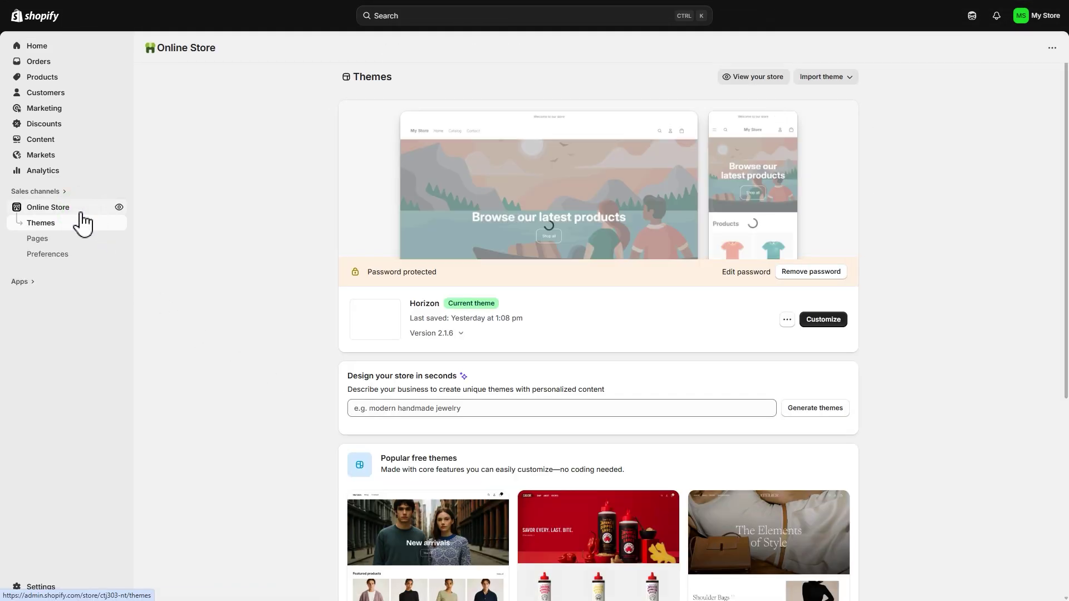
{"action": "left_click", "coordinate": [787, 320]}
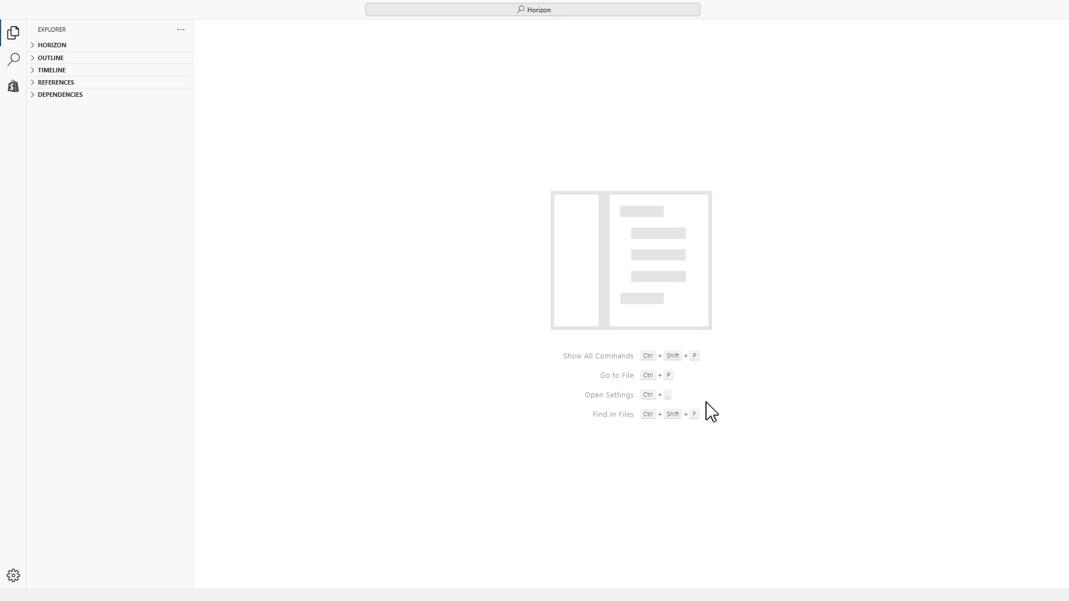
Step: Paste the Elfsight embed code into Horizon's layout/theme.liquid just before </body>
{"action": "left_click", "coordinate": [95, 46]}
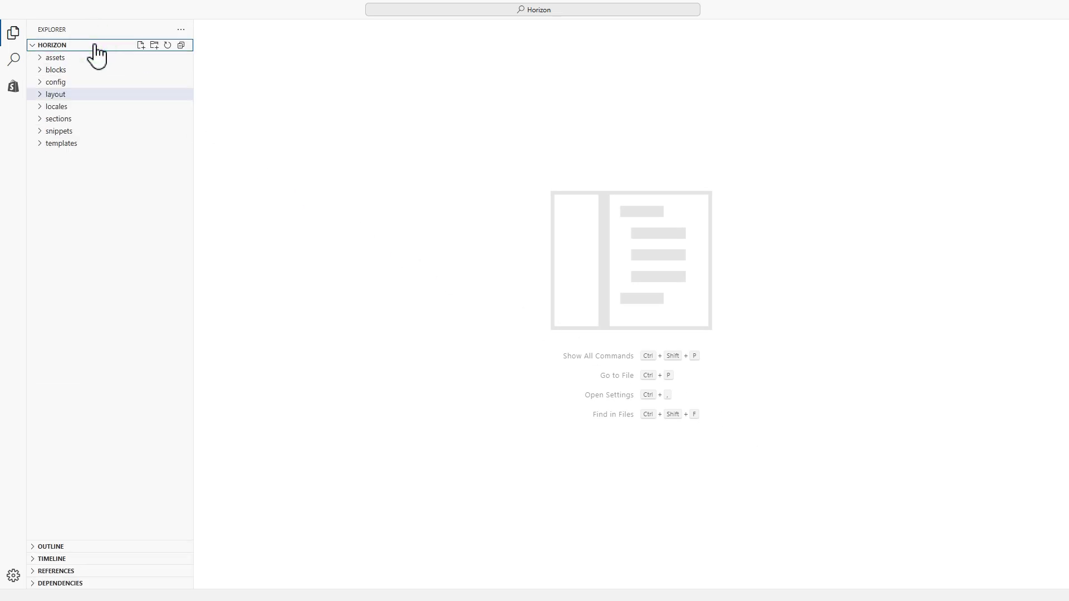
{"action": "left_click", "coordinate": [96, 94]}
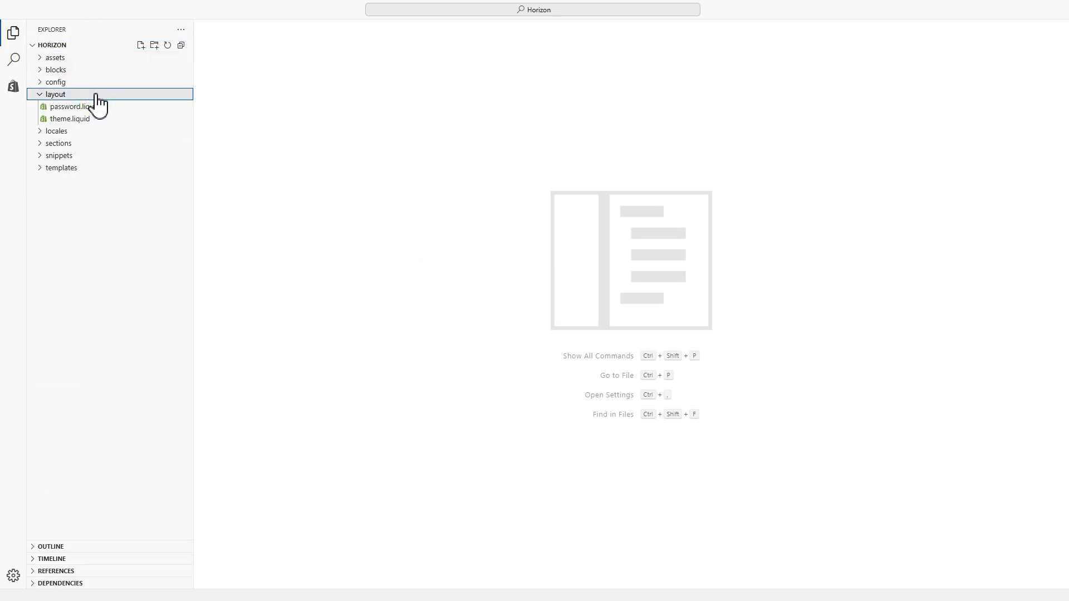
{"action": "left_click", "coordinate": [70, 119]}
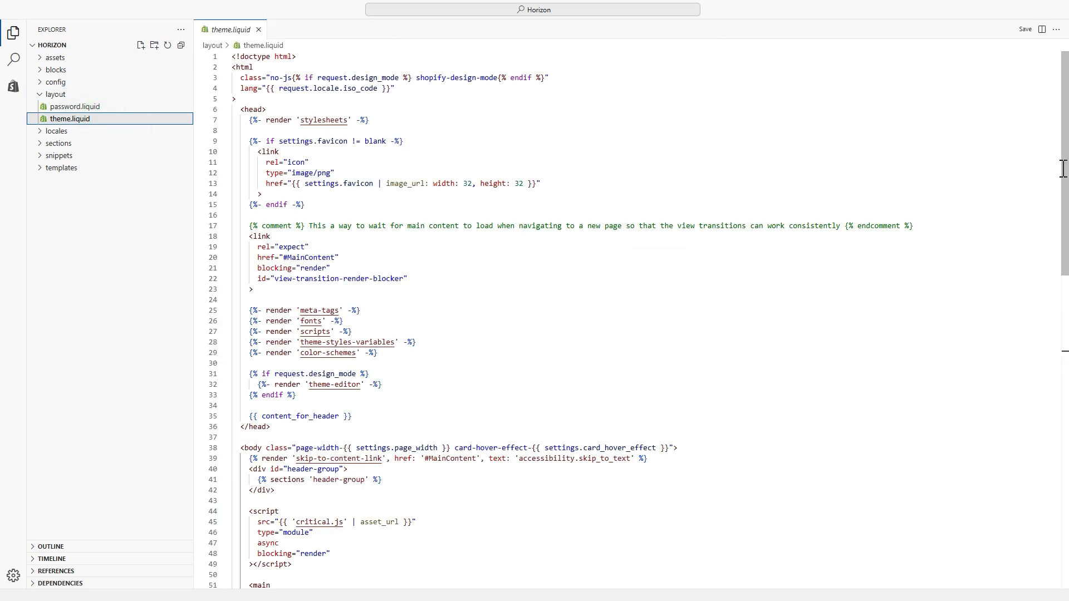
{"action": "left_click_drag", "start_coordinate": [1065, 176], "coordinate": [1065, 401]}
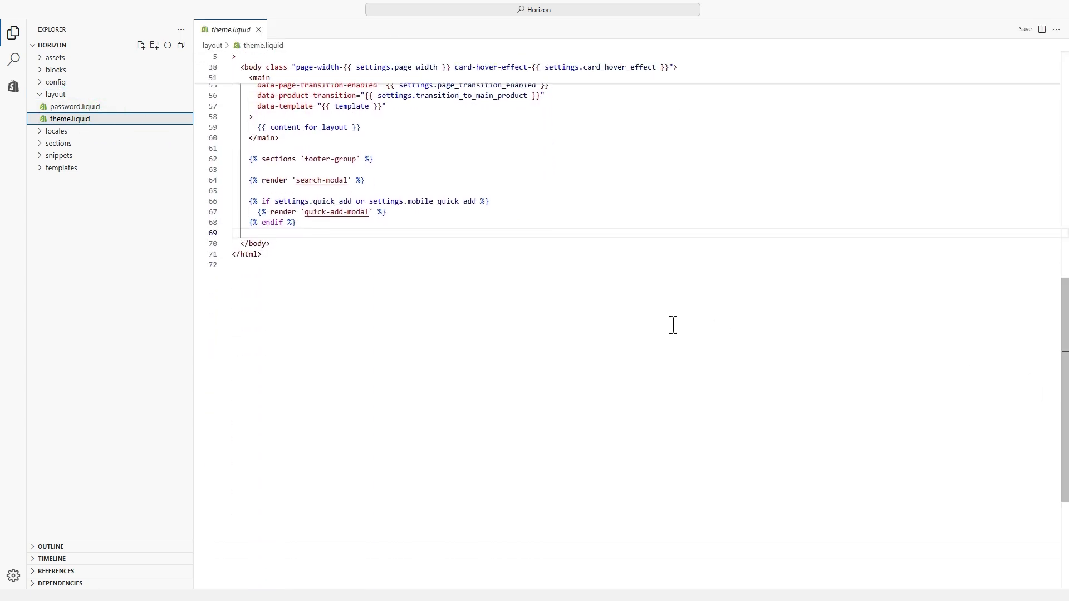
{"action": "right_click", "coordinate": [274, 234]}
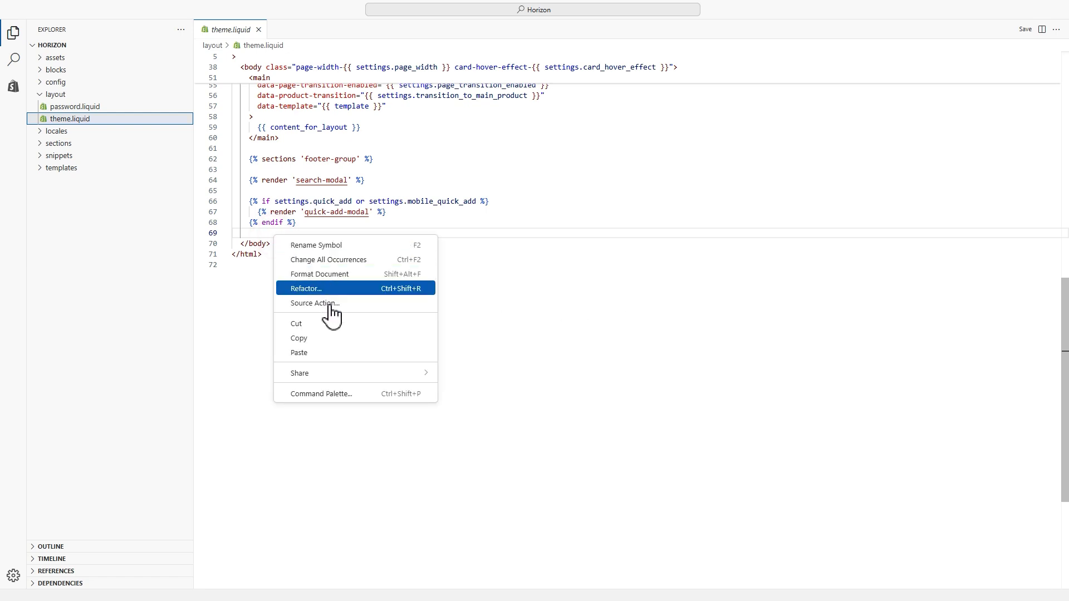
{"action": "left_click", "coordinate": [338, 353]}
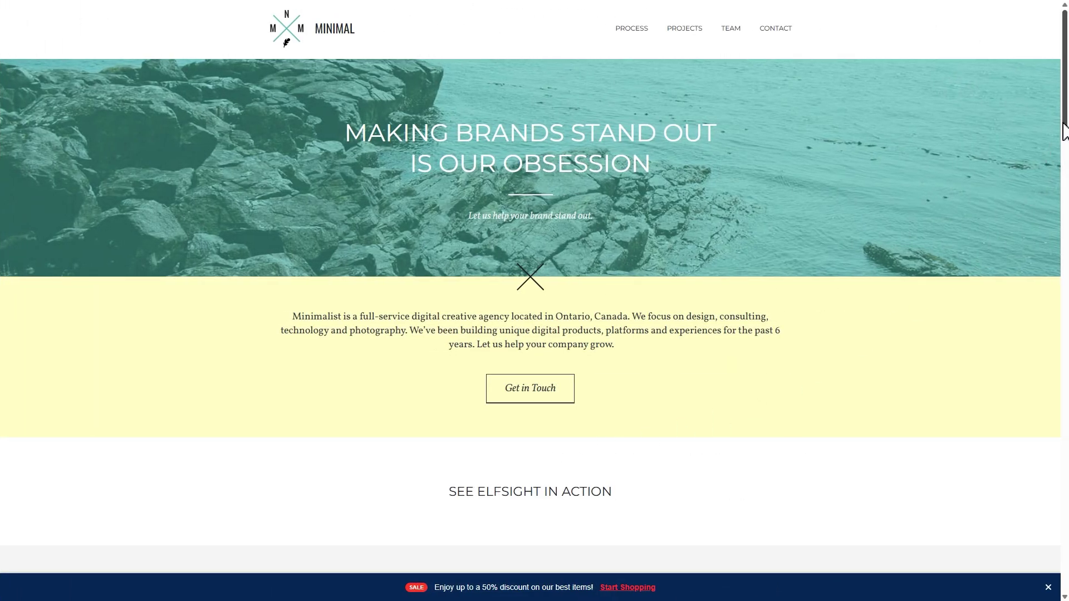
{"action": "mouse_move", "coordinate": [1064, 130]}
{"action": "left_mouse_down"}
{"action": "mouse_move", "coordinate": [1065, 300]}
{"action": "mouse_move", "coordinate": [1065, 126]}
{"action": "left_mouse_up"}
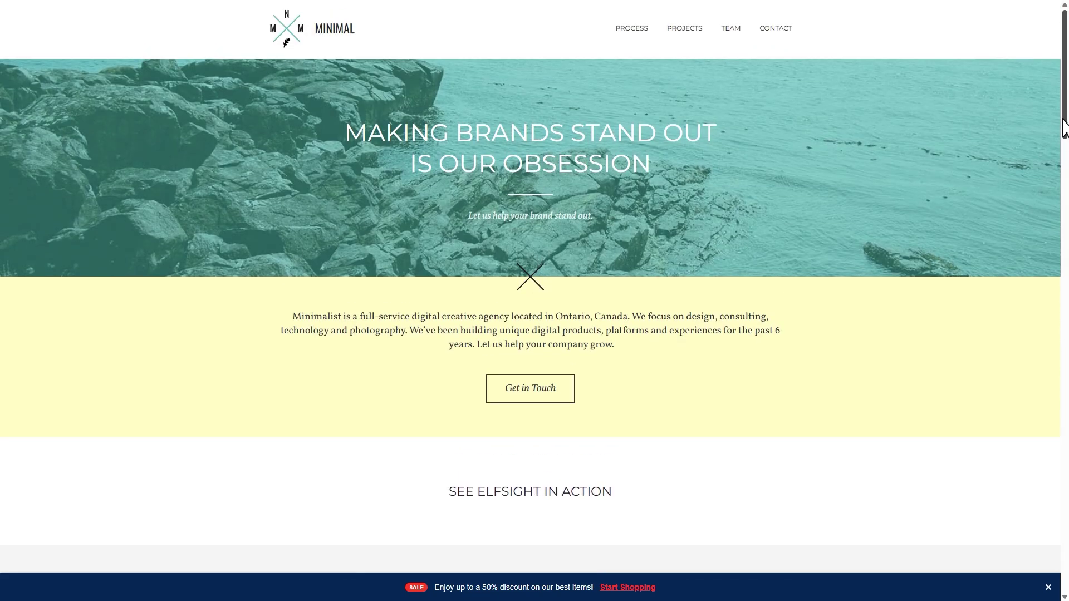